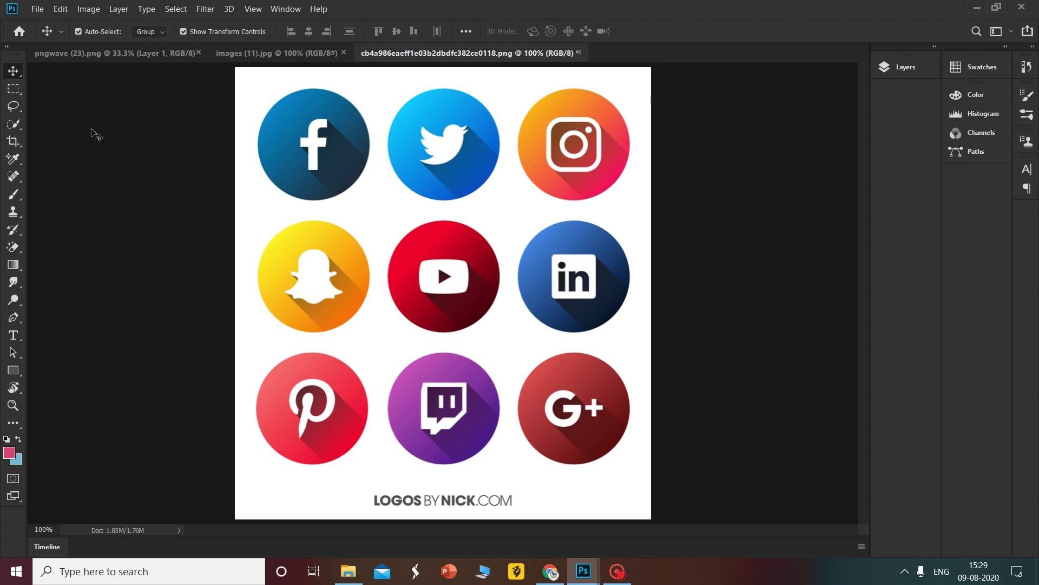
Step: Drop colour samplers on the Facebook icon's f, its blue circle and its upper left to read their RGB values
key(i)
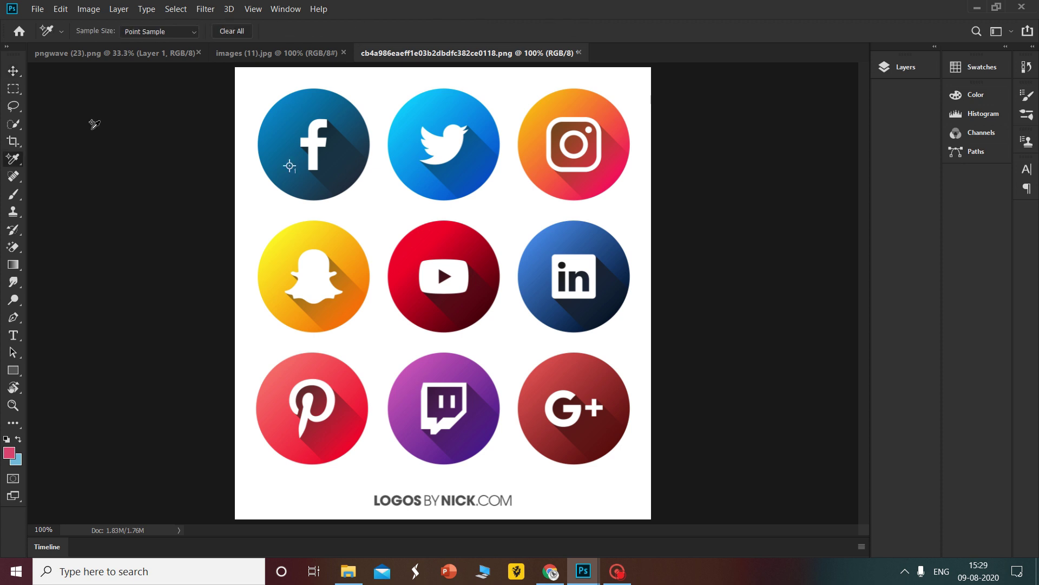
click(293, 140)
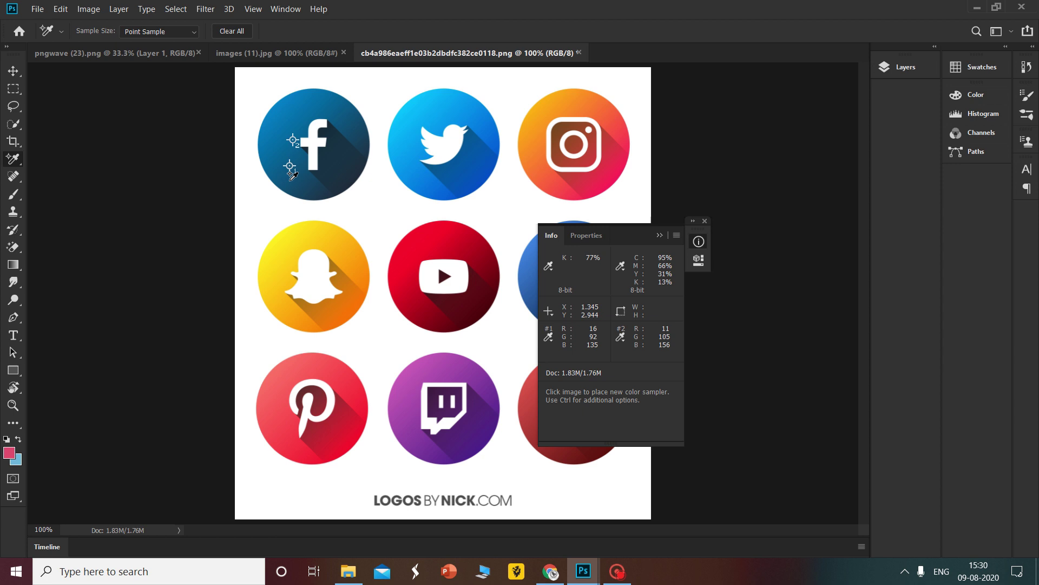
click(344, 166)
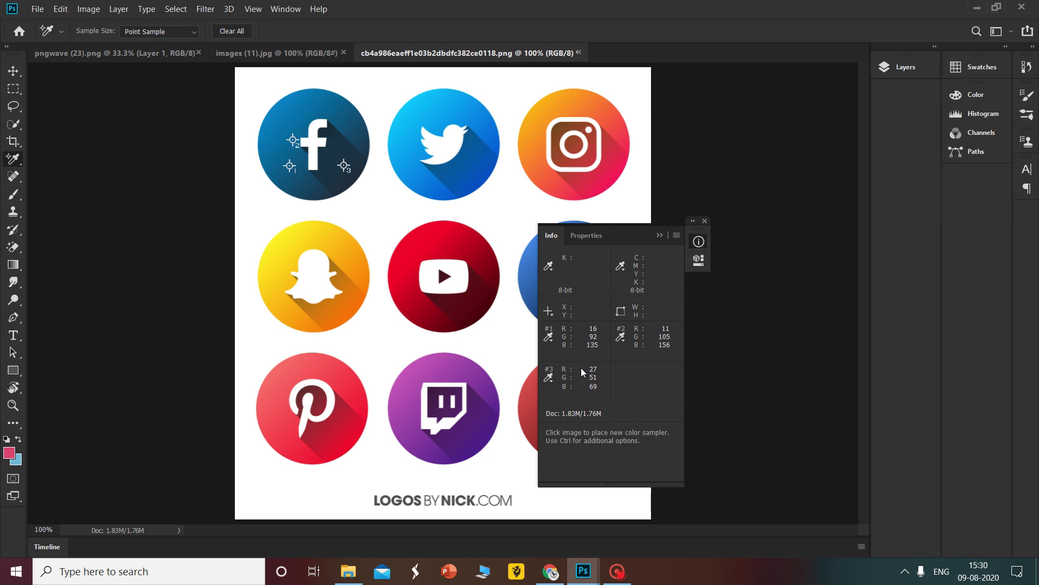
click(279, 119)
click(314, 168)
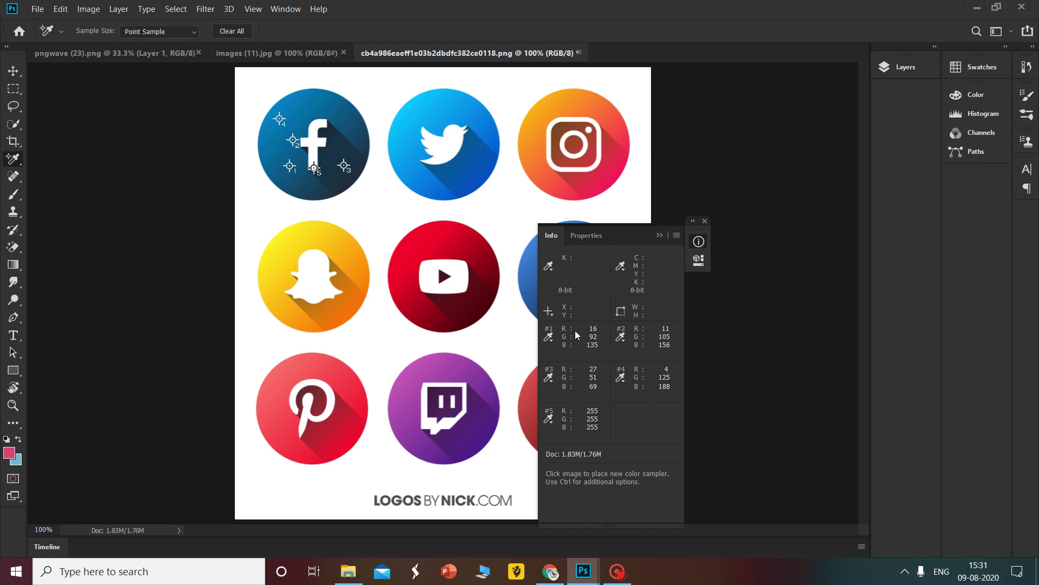
Step: Glance at Properties, return to the Info sampler readings, and open the background colour's Color Picker
click(577, 236)
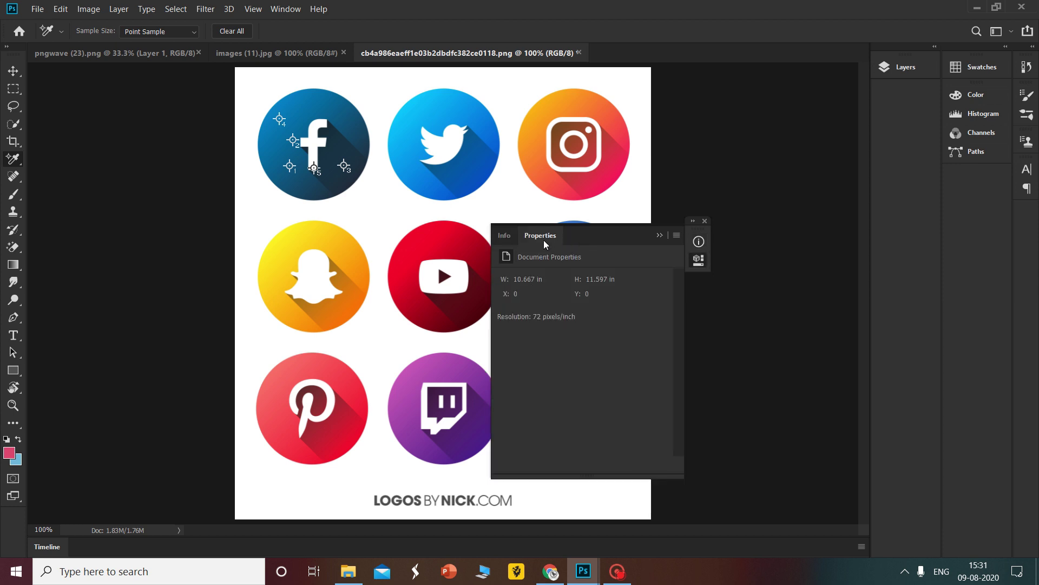
click(505, 235)
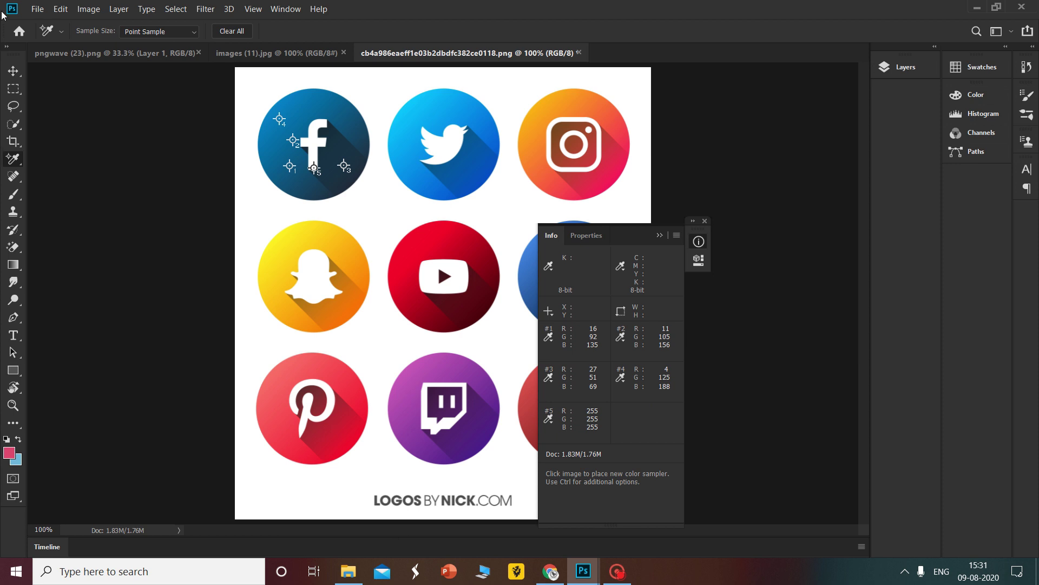
click(15, 459)
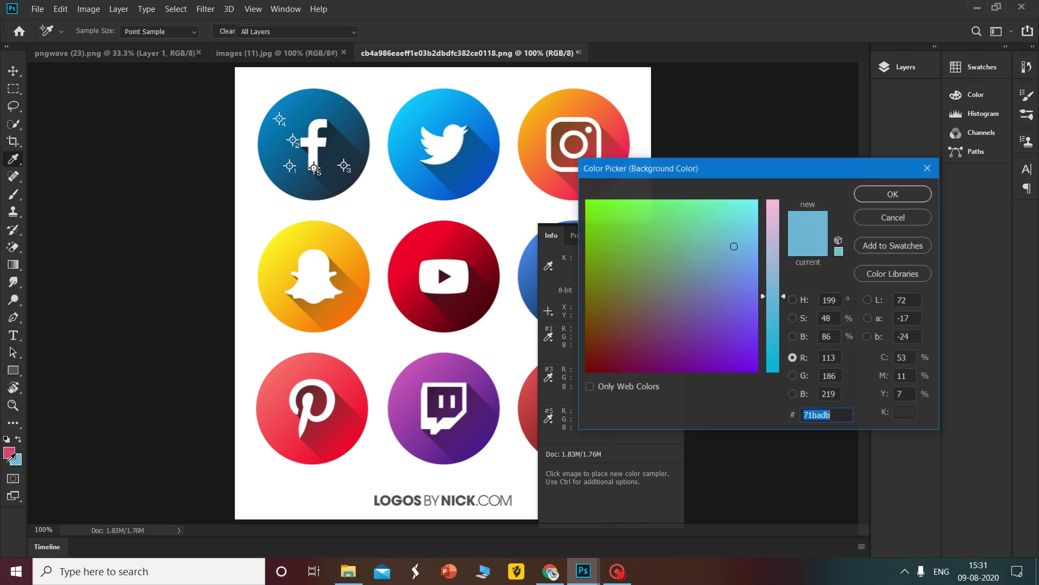
Step: Try the G and B channel views, sample the circle's dark blue 1b3344, and move the dialog aside
click(805, 377)
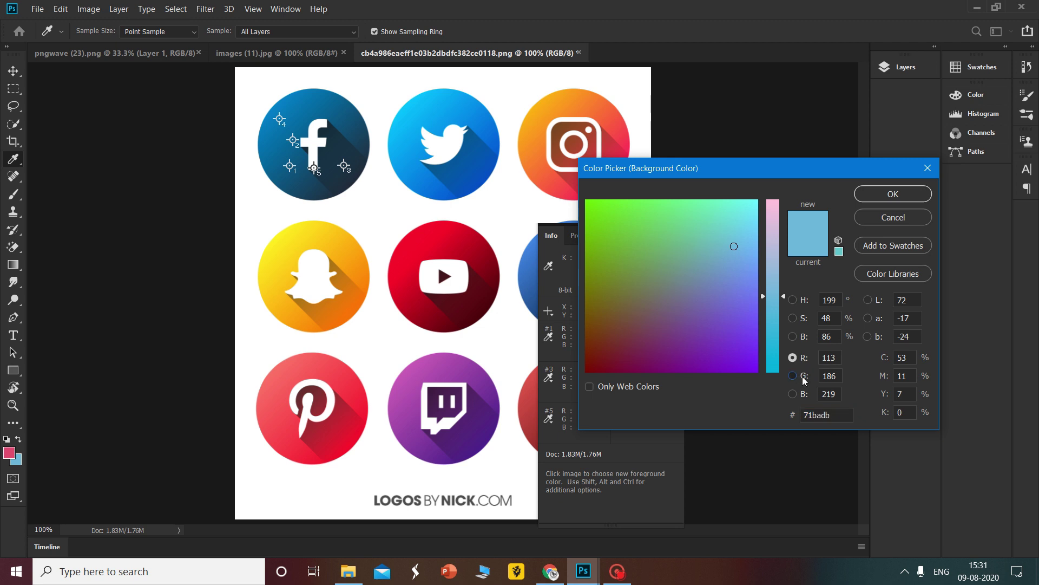
click(803, 362)
click(805, 376)
click(804, 394)
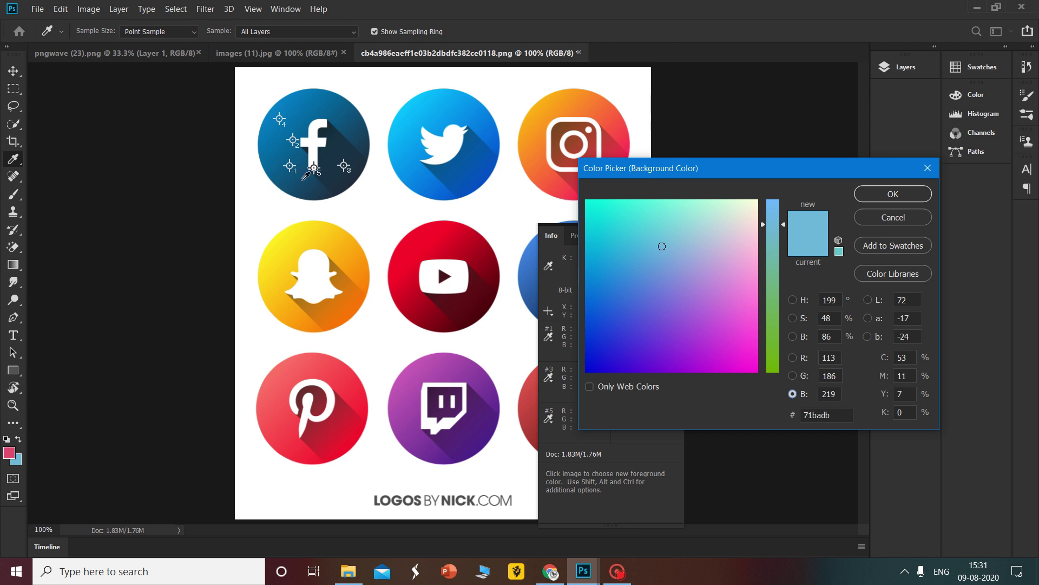
click(340, 169)
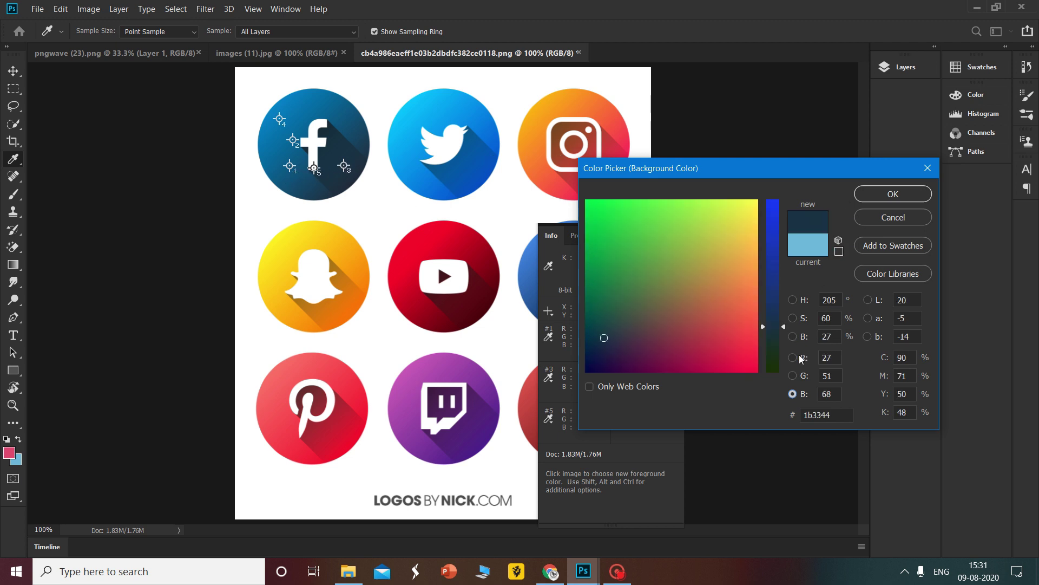
drag(680, 167, 847, 134)
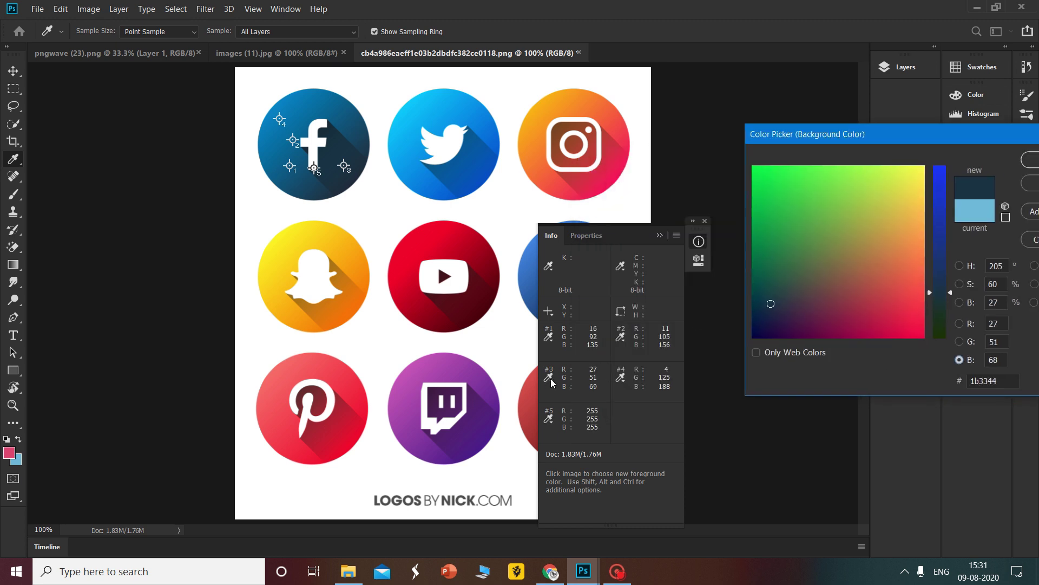
drag(920, 128, 906, 131)
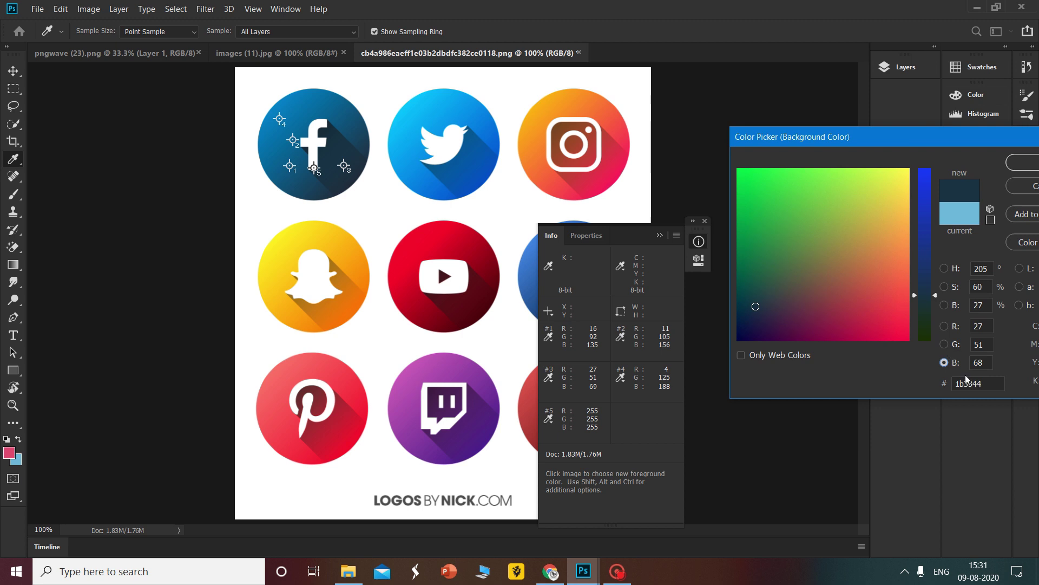
Step: Change the last digit of the new colour's blue value to 9
click(986, 364)
key(BackSpace)
text(9)
click(850, 470)
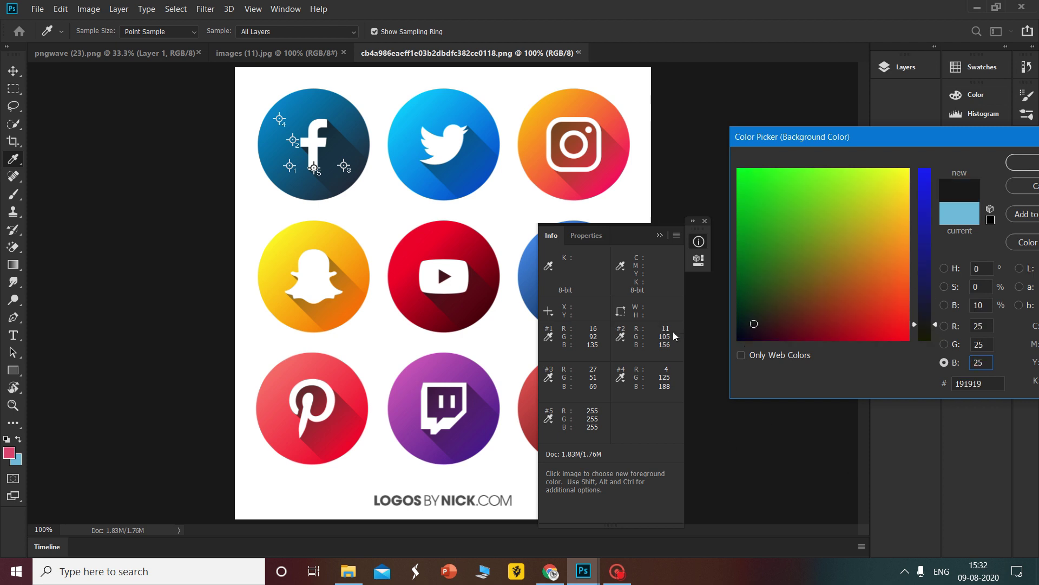
Step: Enter sampler #2's values R 11, G 105, B 156 as the new colour
click(976, 331)
text(11)
key(BackSpace)
key(BackSpace)
text(105)
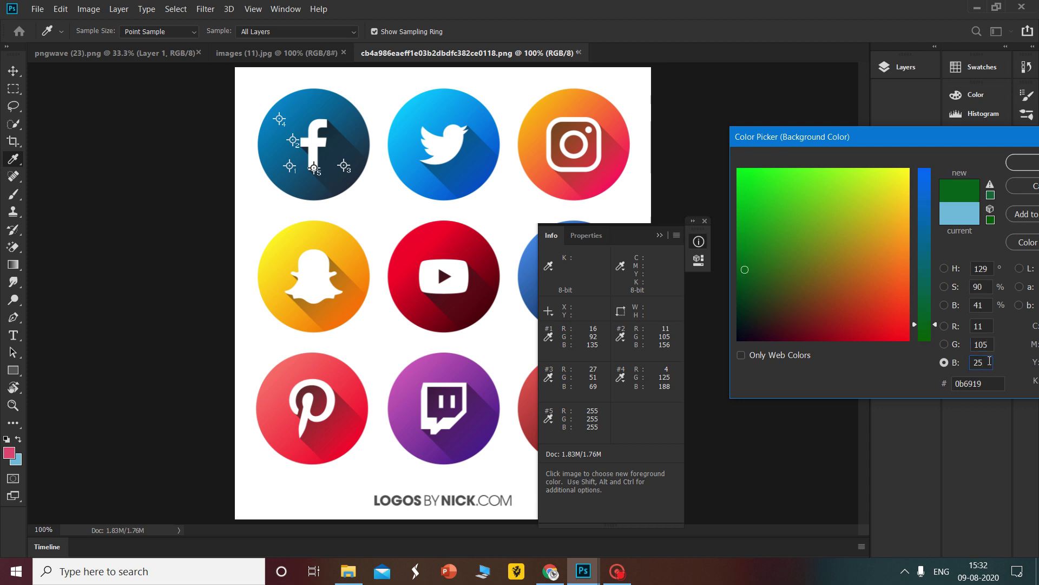
key(BackSpace)
text(156)
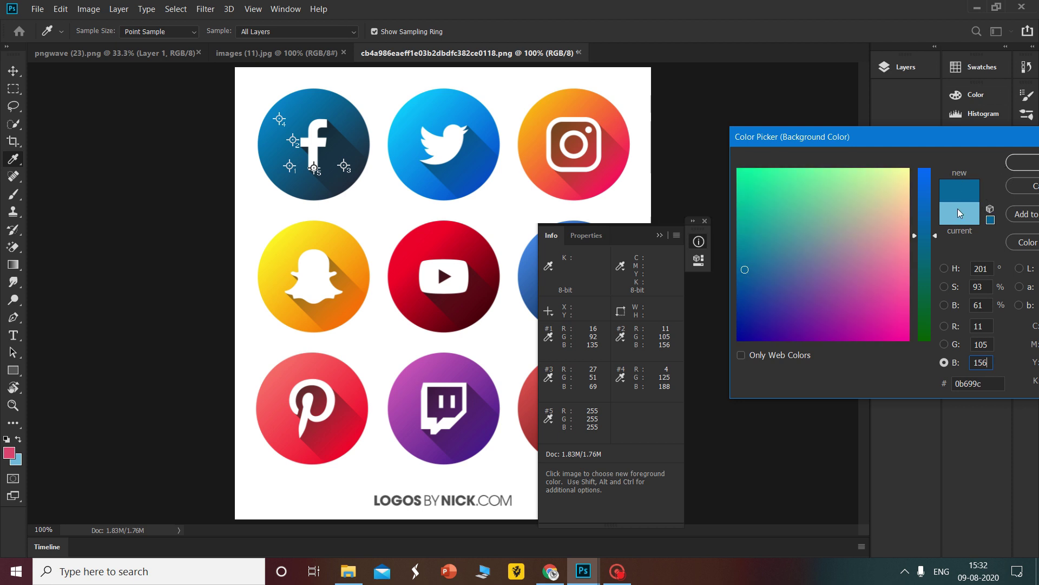
key(ctrl+a)
Step: Sample the Facebook circle's blue, 11577f (R 17, G 87, B 127), as the new colour
click(8, 8)
mouse_move(60, 8)
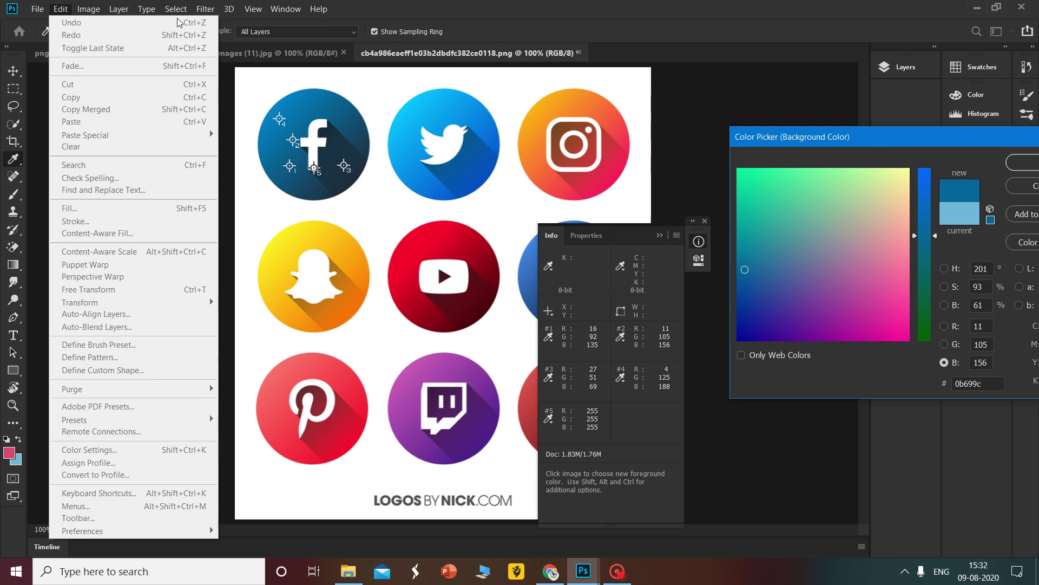
click(351, 123)
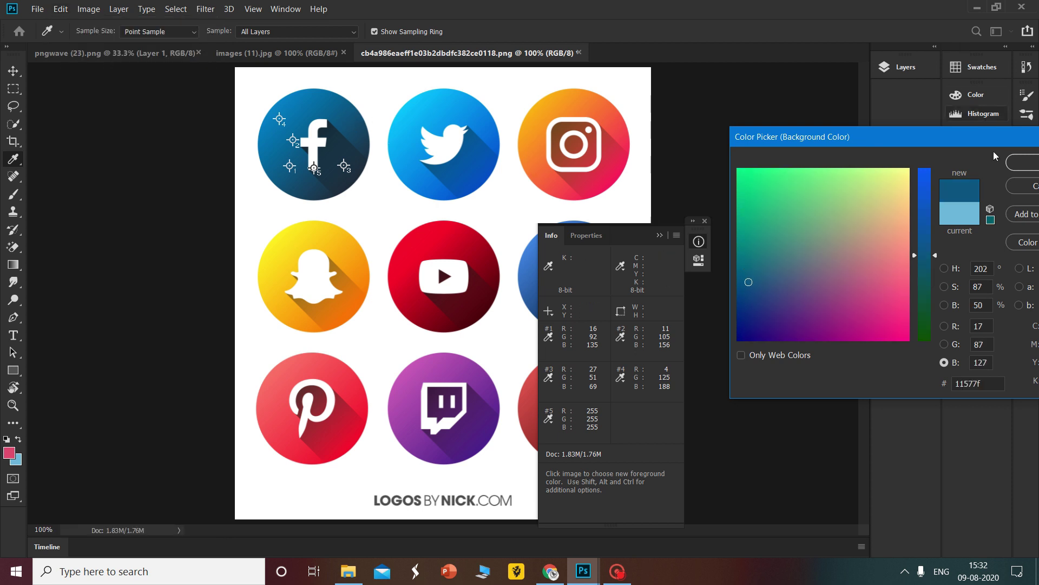
Step: Accept 11577f as the background colour, then reopen the background swatch to check the hex value
click(1026, 162)
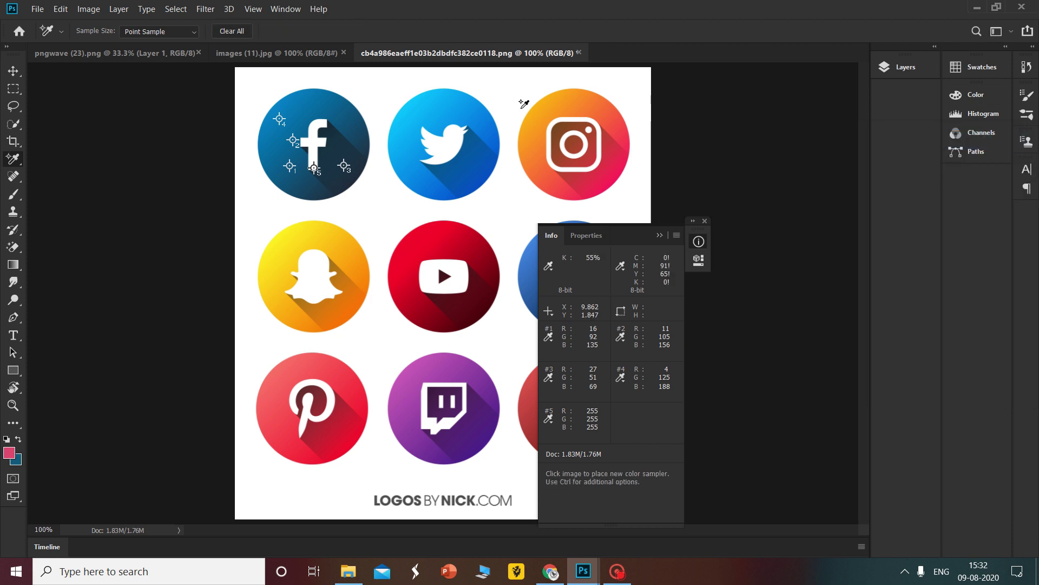
click(16, 460)
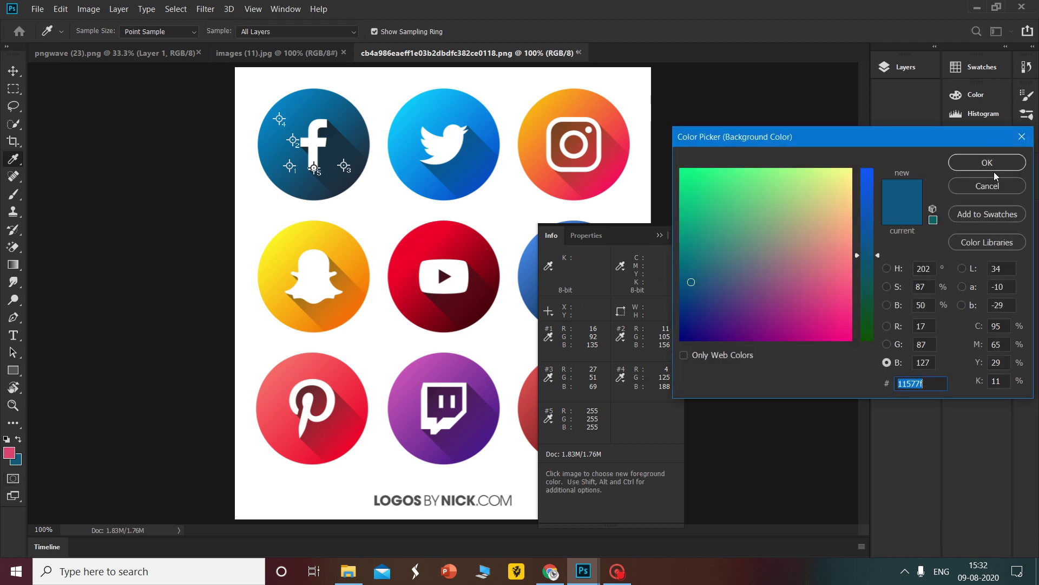